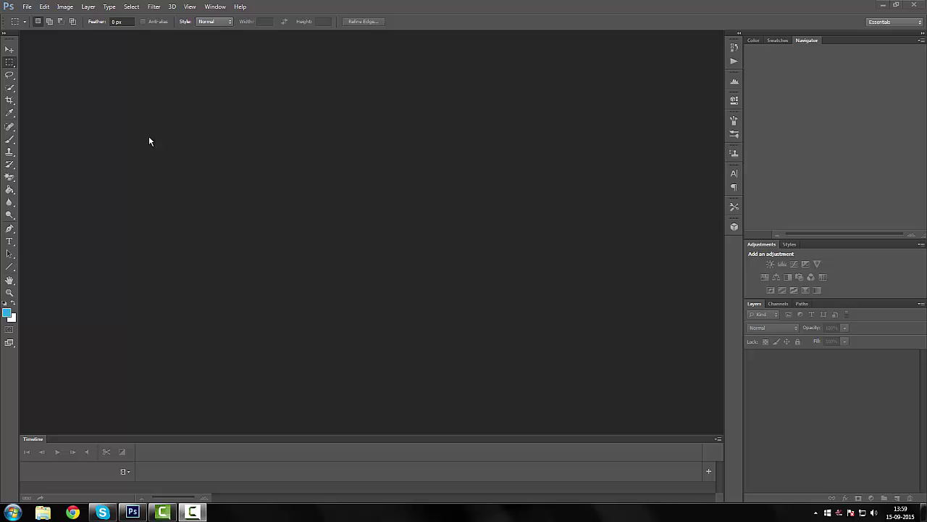
Step: Start a new document named Forside using the International Paper preset at A4 size
click(27, 6)
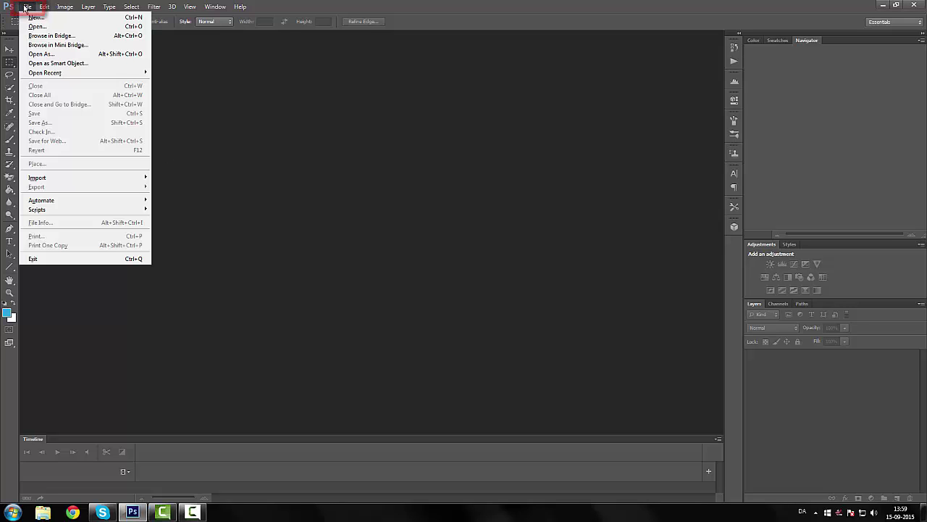
click(61, 19)
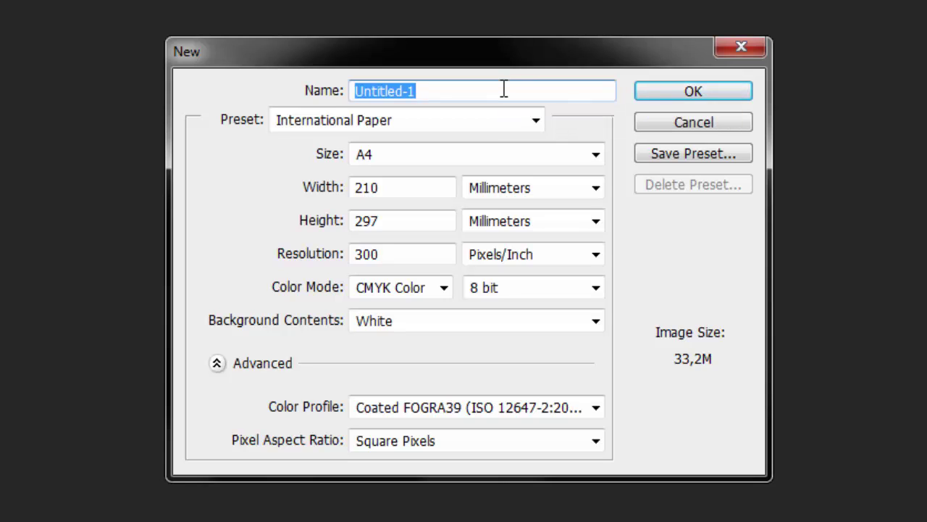
text(Forside)
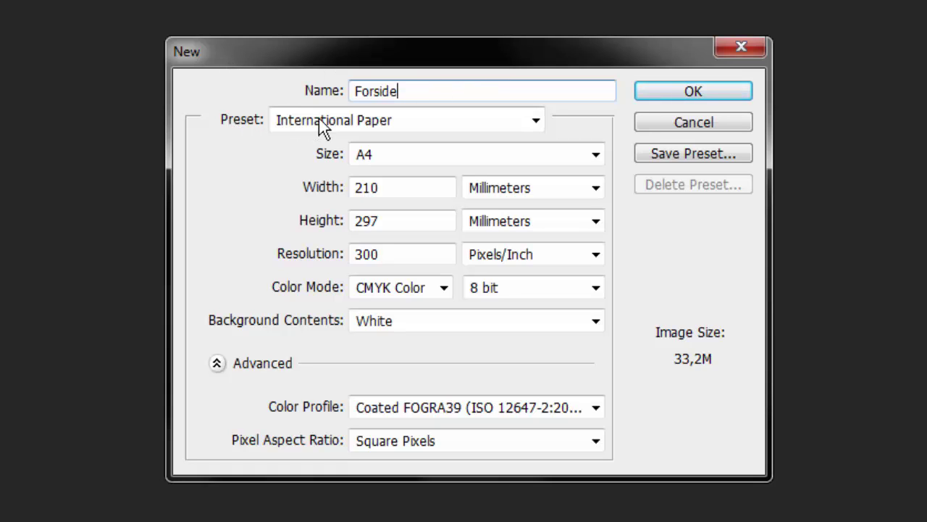
click(444, 124)
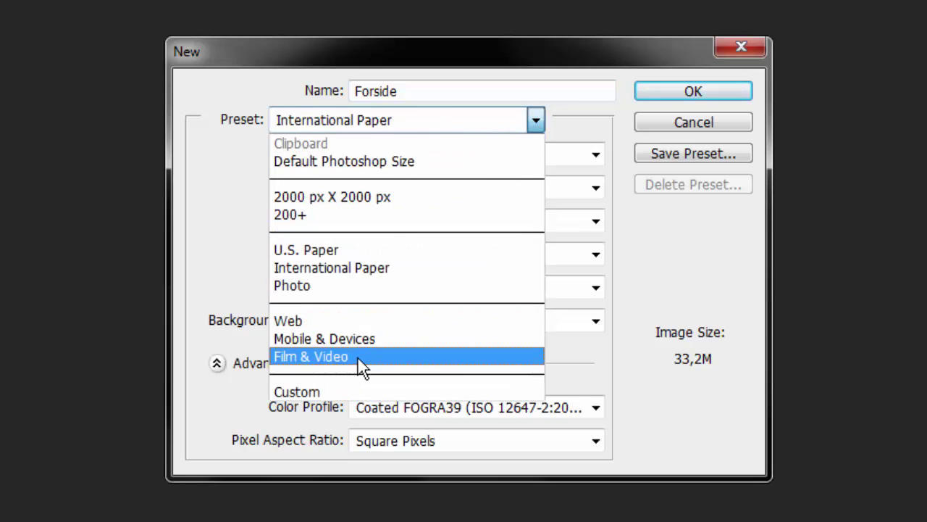
click(360, 270)
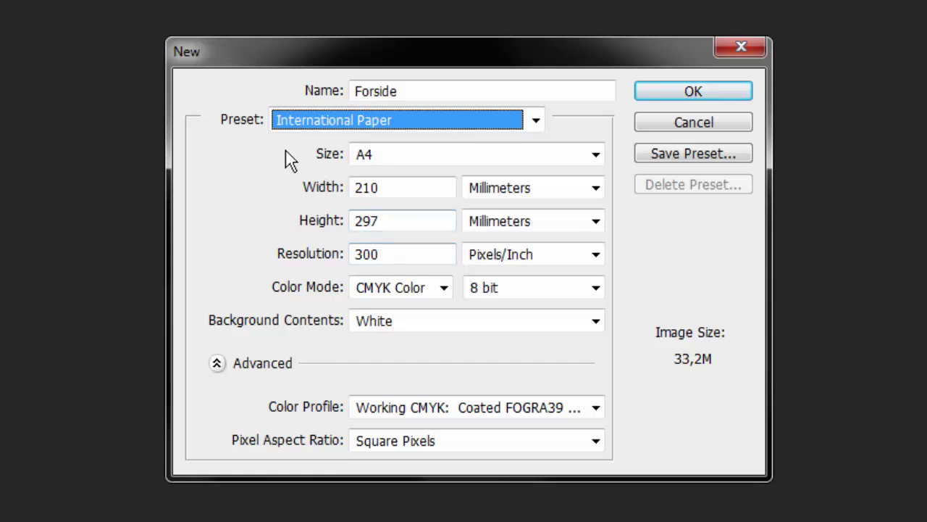
click(425, 154)
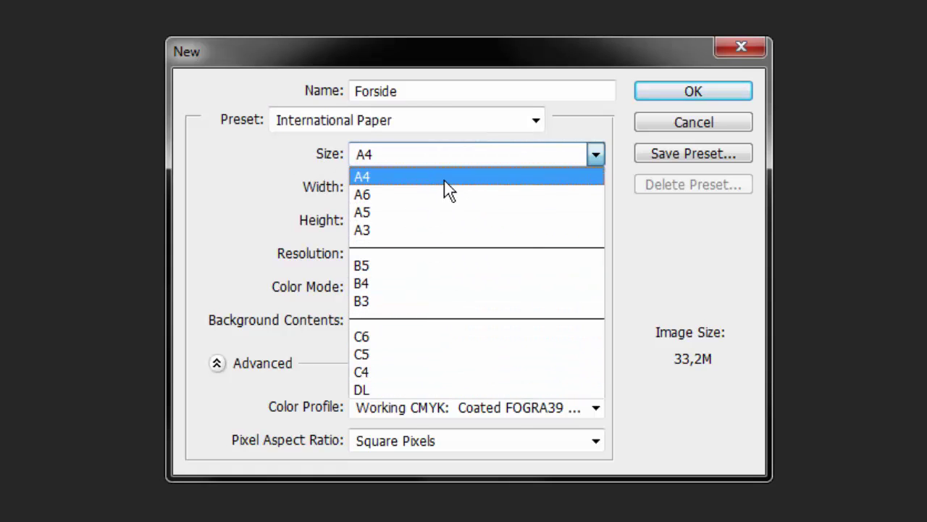
click(398, 174)
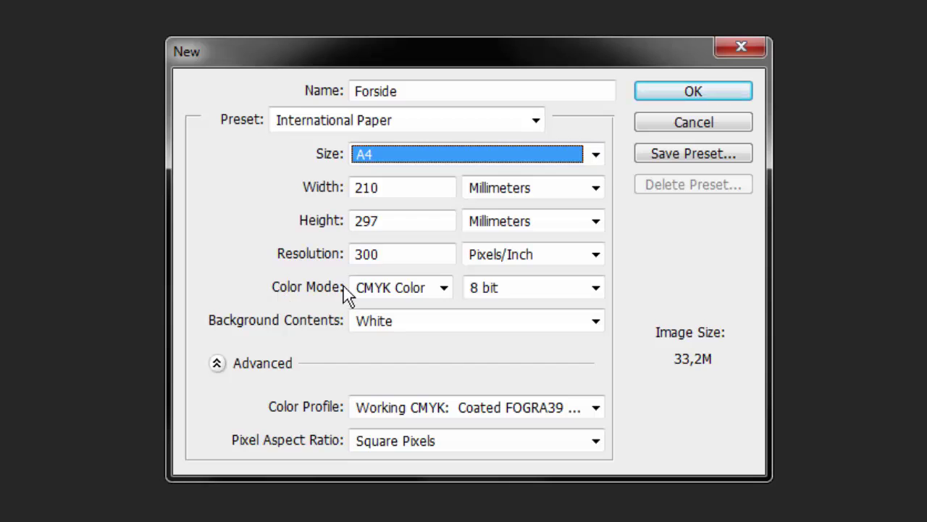
Step: Set the new document's color mode to CMYK Color and create it, fitting the page to the view
click(391, 290)
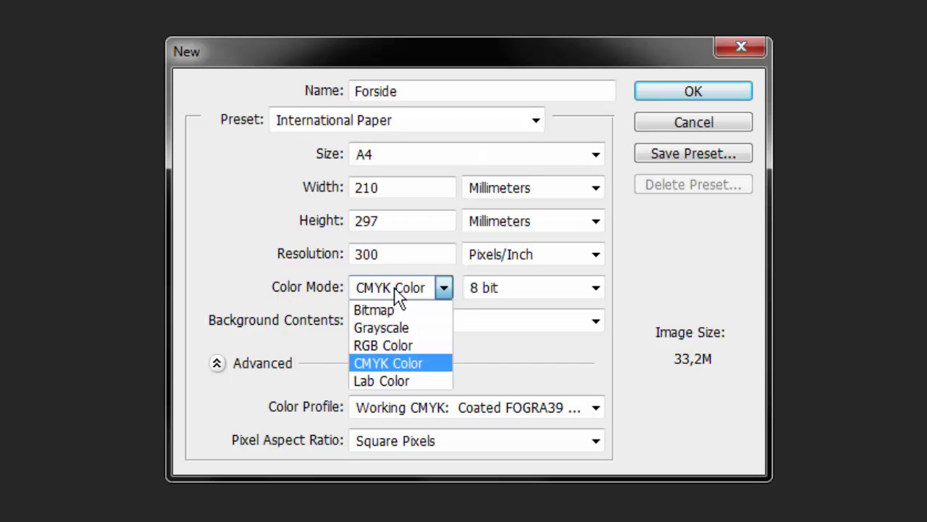
click(433, 363)
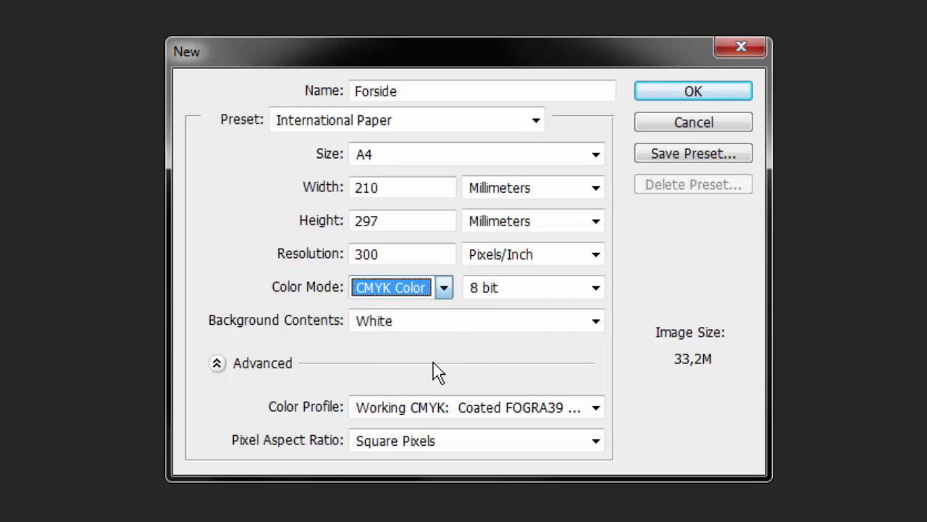
click(714, 93)
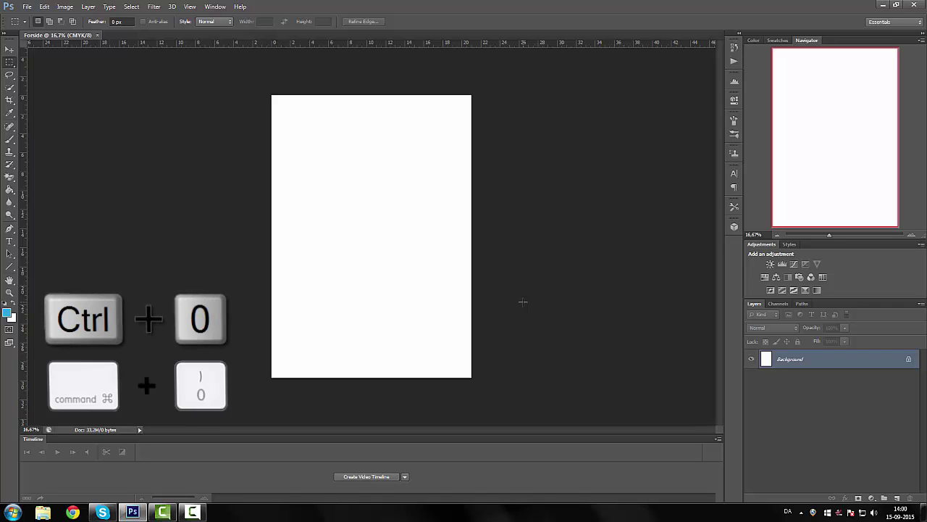
key(ctrl+0)
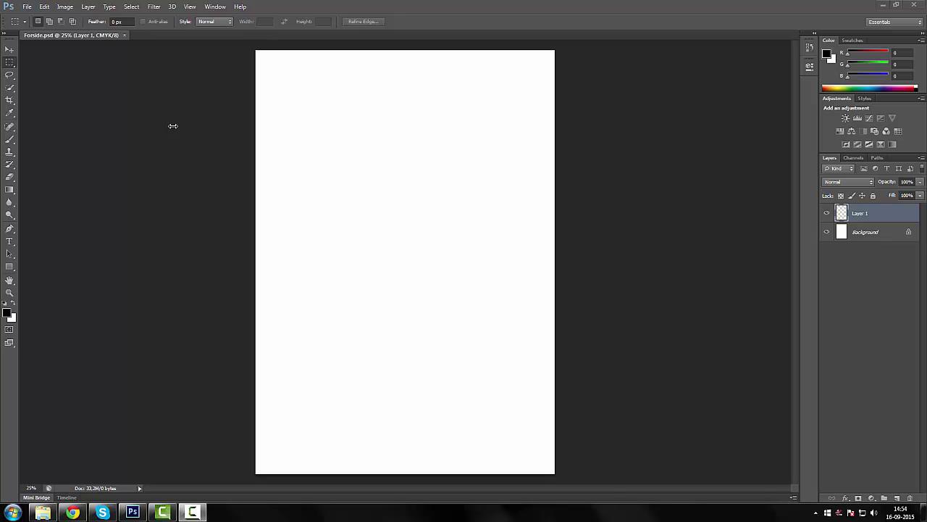
Step: Place the kommunikation image from the Tutorial materiale folder on the page, scaled proportionally to the full page width
click(49, 515)
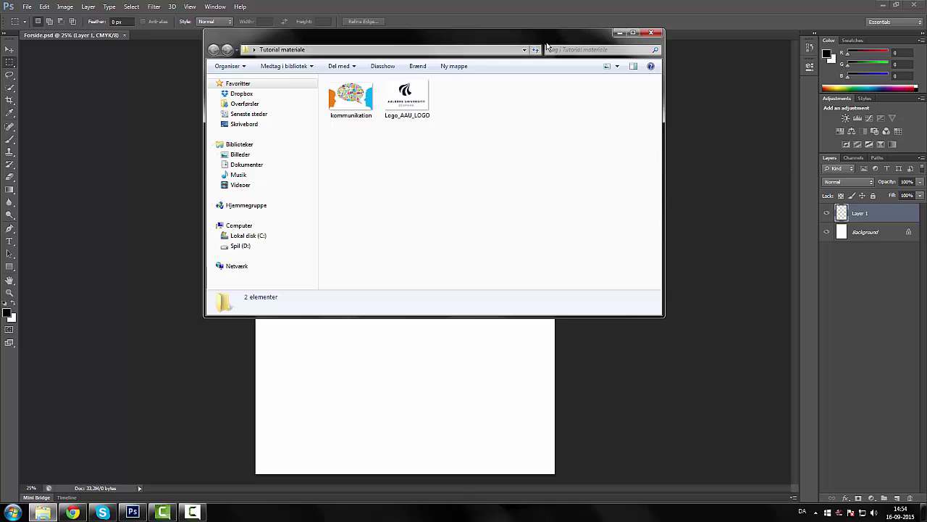
drag(543, 44, 863, 57)
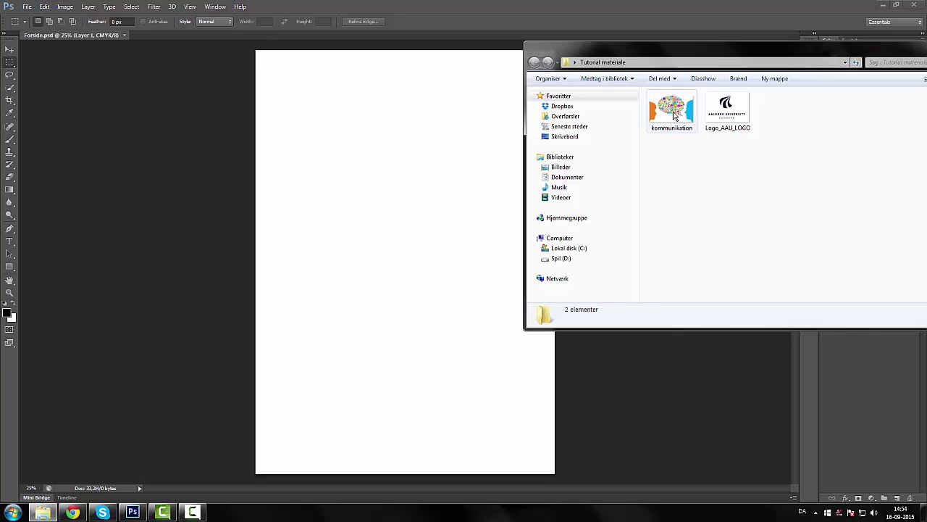
drag(674, 114, 398, 241)
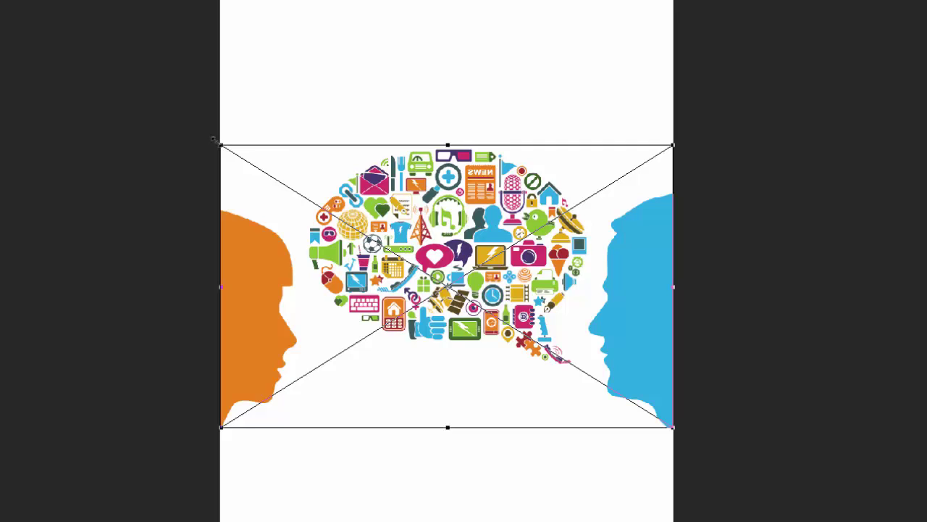
key(shift)
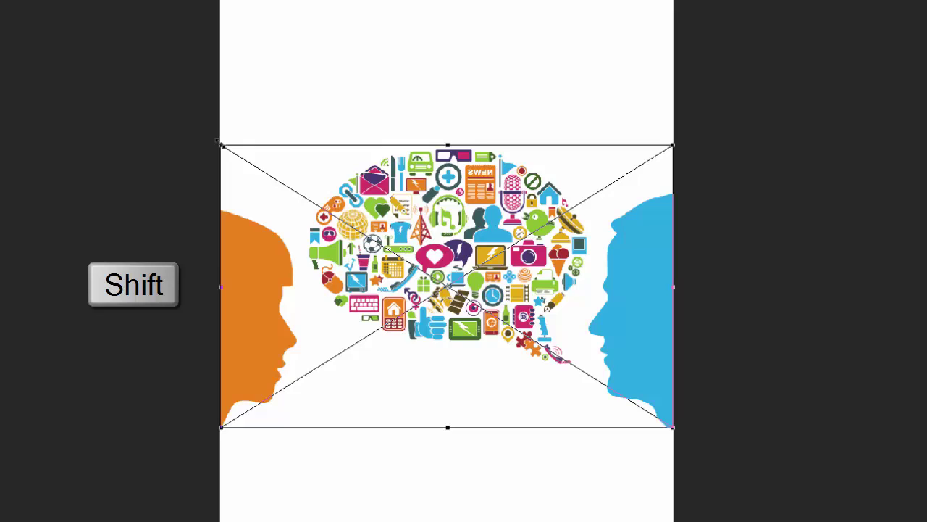
drag(221, 145, 232, 124)
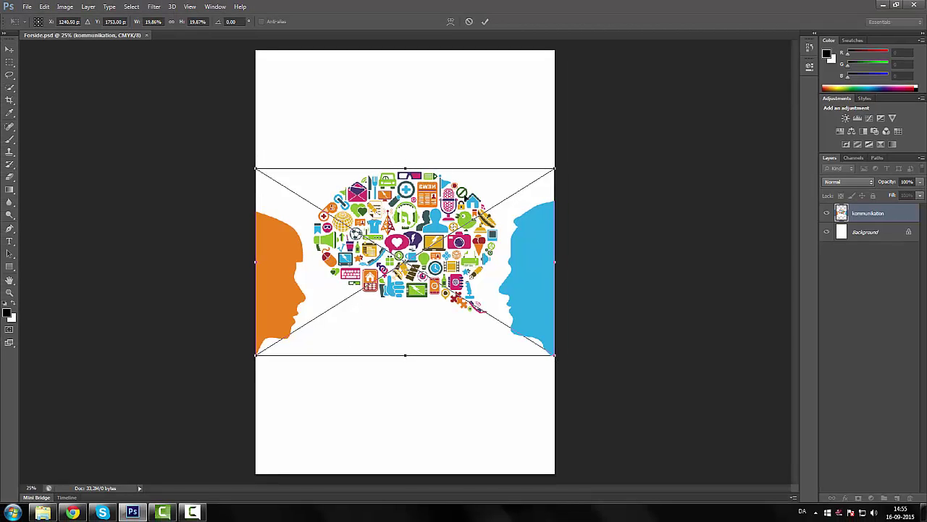
click(485, 23)
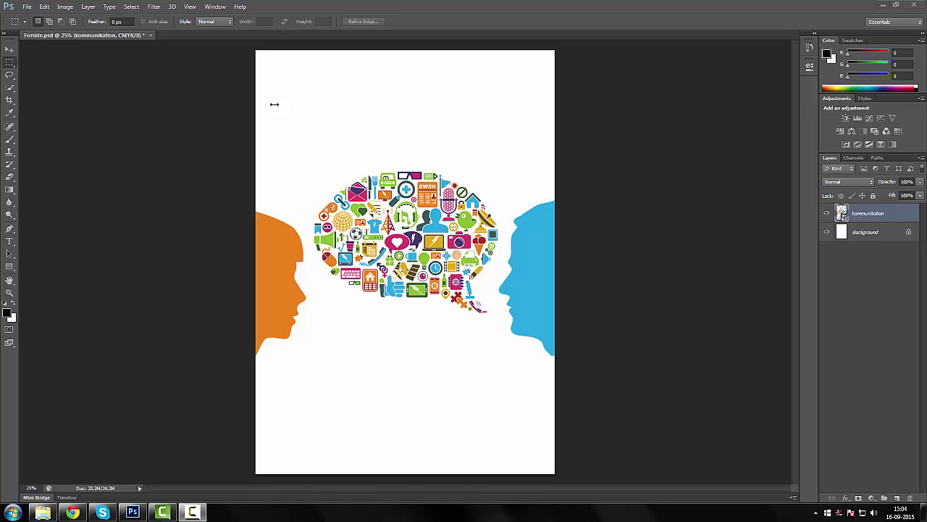
Step: Use Free Transform to move the kommunikation image straight up by about 1.7 cm
click(45, 7)
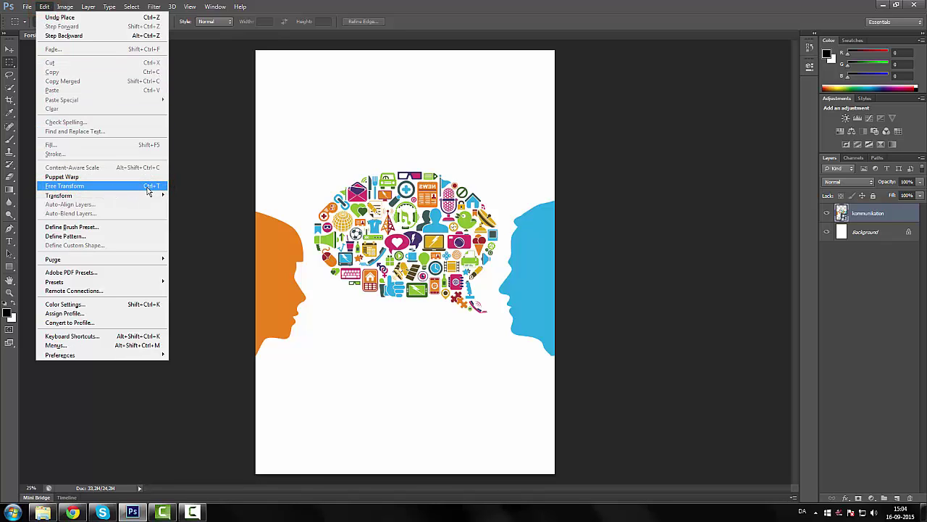
click(397, 110)
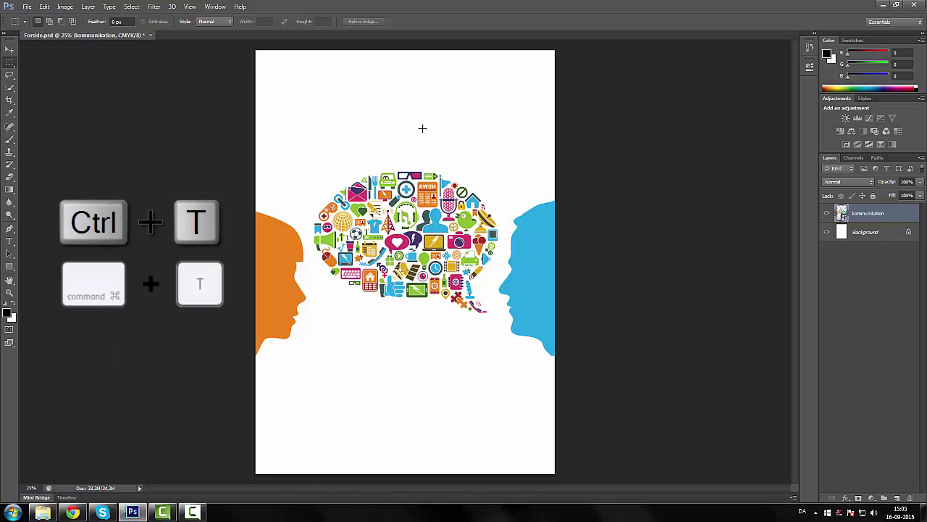
key(ctrl+t)
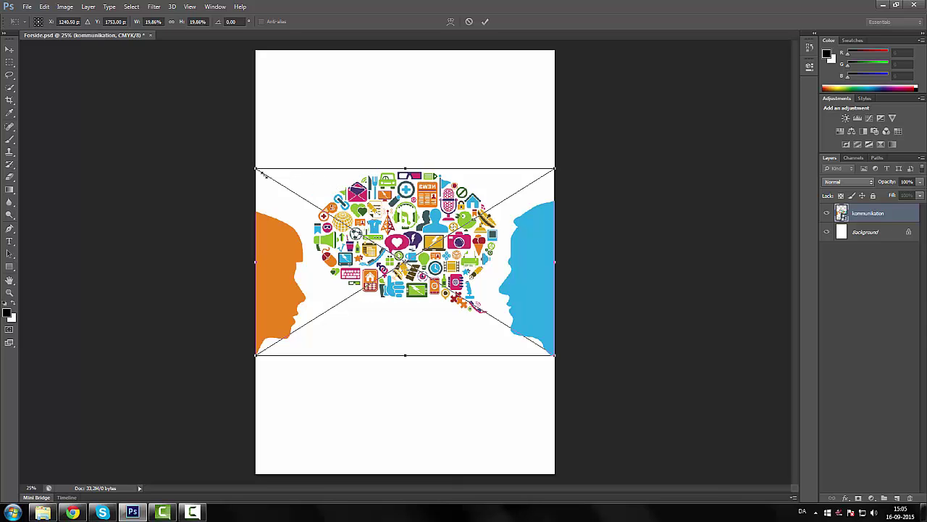
mouse_move(261, 173)
mouse_down()
mouse_move(321, 207)
mouse_move(257, 167)
mouse_up()
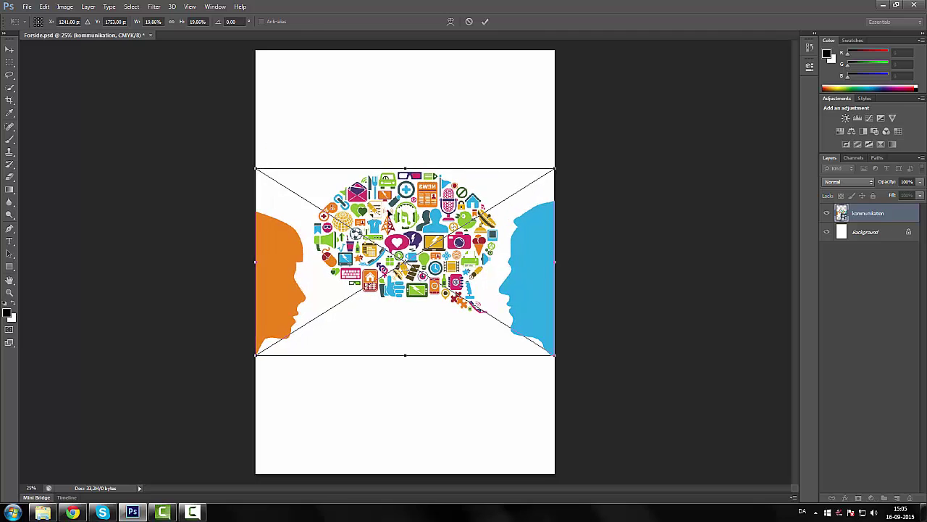
drag(404, 191, 403, 169)
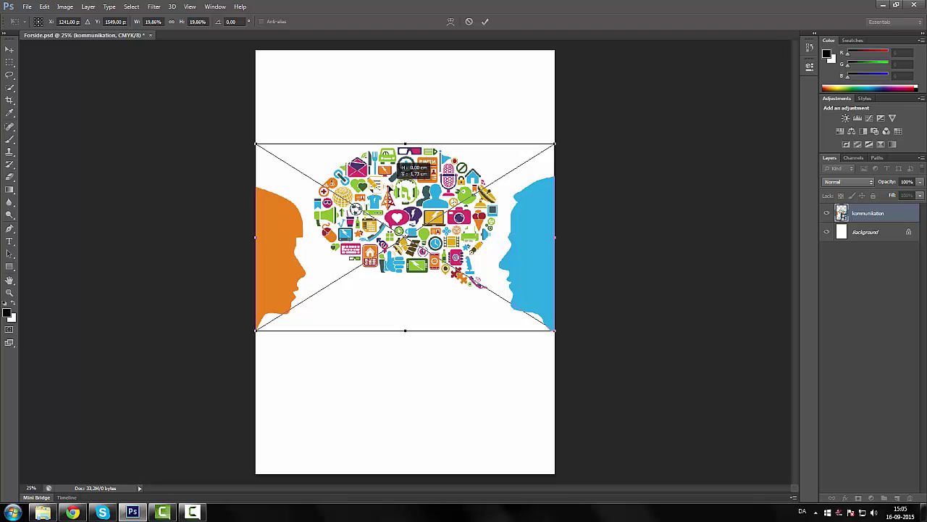
drag(389, 189, 390, 188)
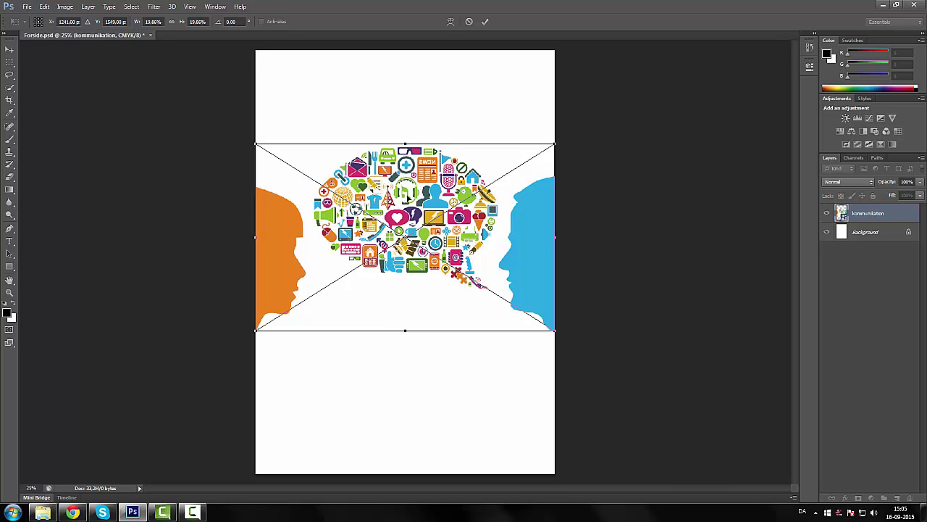
click(485, 21)
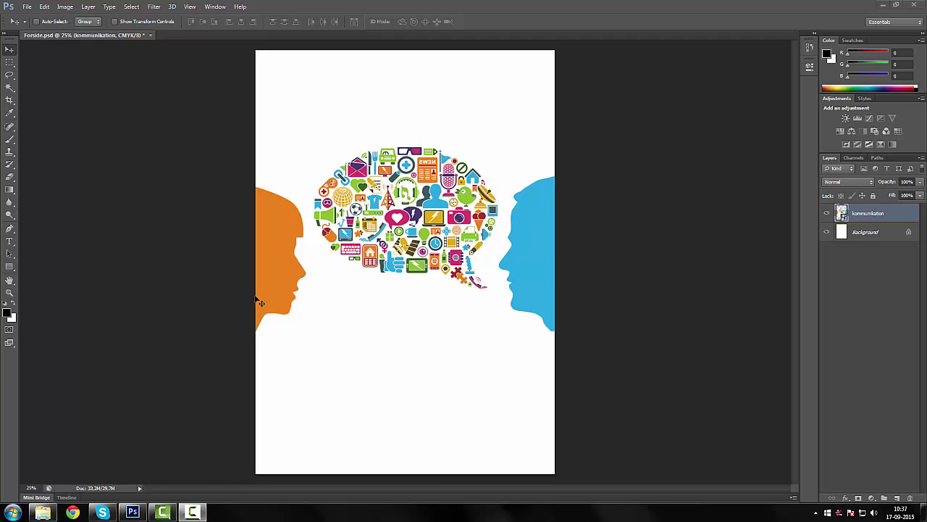
Step: Place Logo_AAU_LOGO from the Tutorial materiale folder below the speech bubble and enlarge it proportionally to about 145%
click(42, 512)
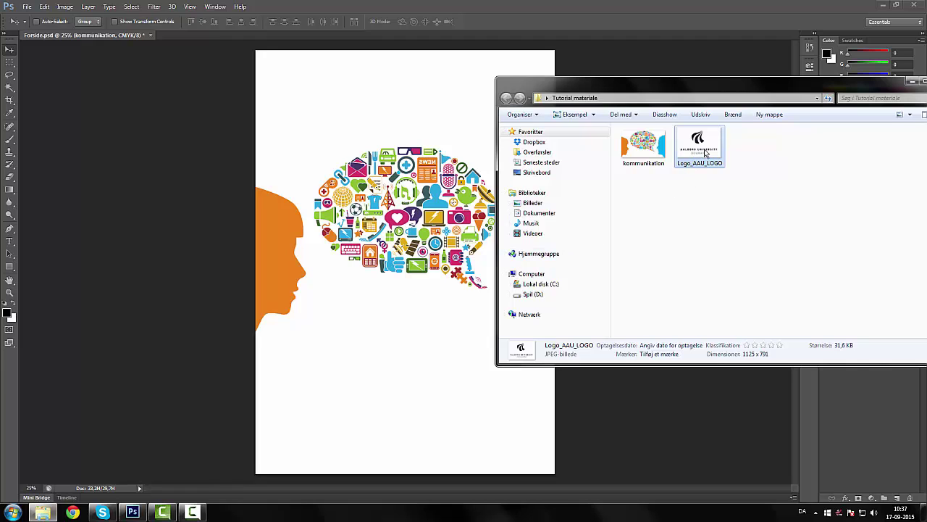
drag(709, 150, 408, 293)
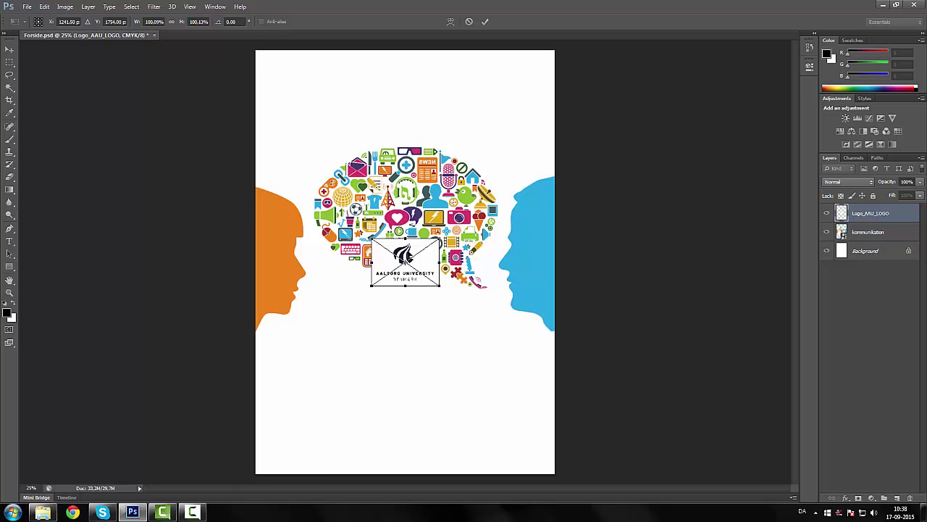
drag(404, 261, 386, 393)
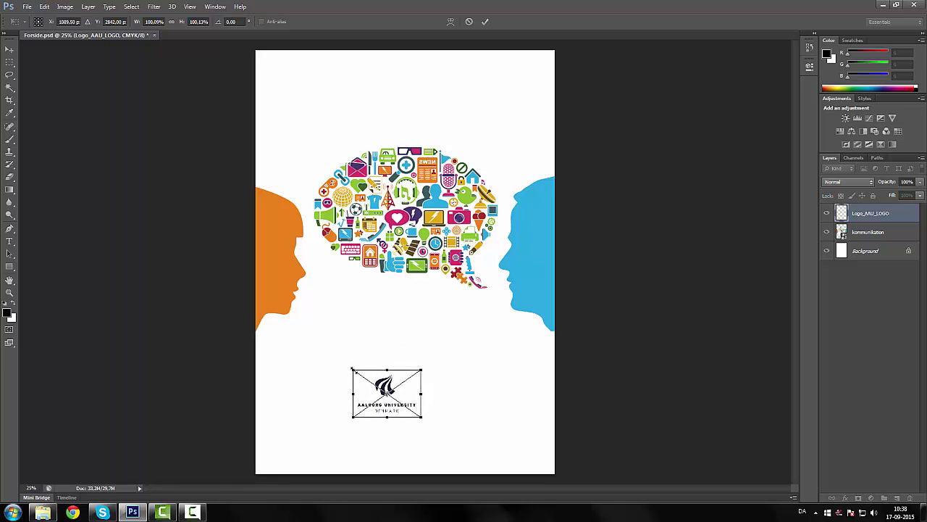
drag(353, 370, 390, 371)
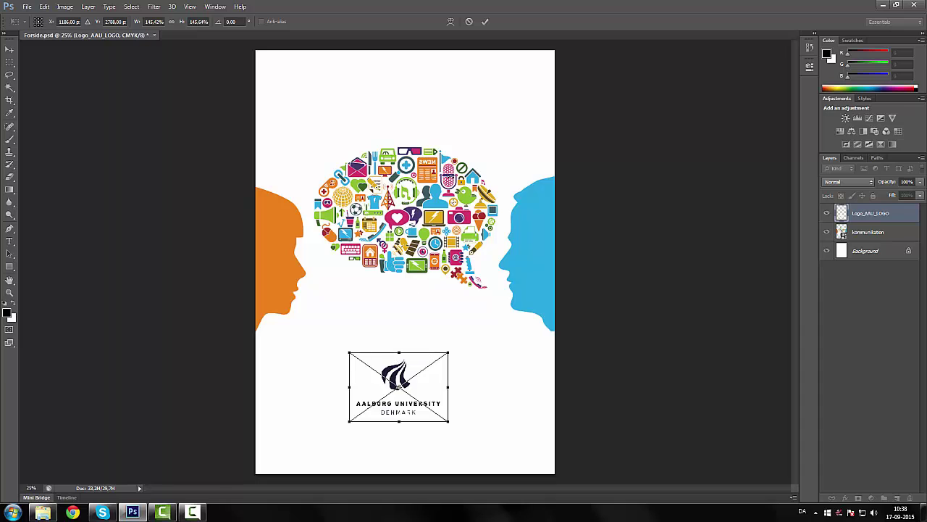
click(485, 22)
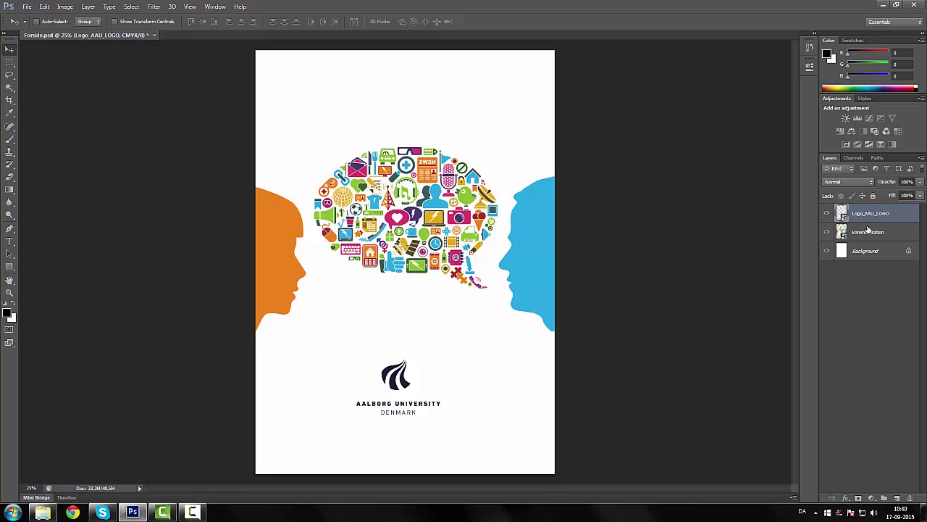
Step: Align the Logo_AAU_LOGO layer to the page's horizontal center, using a rectangular marquee selection of the whole canvas
click(869, 231)
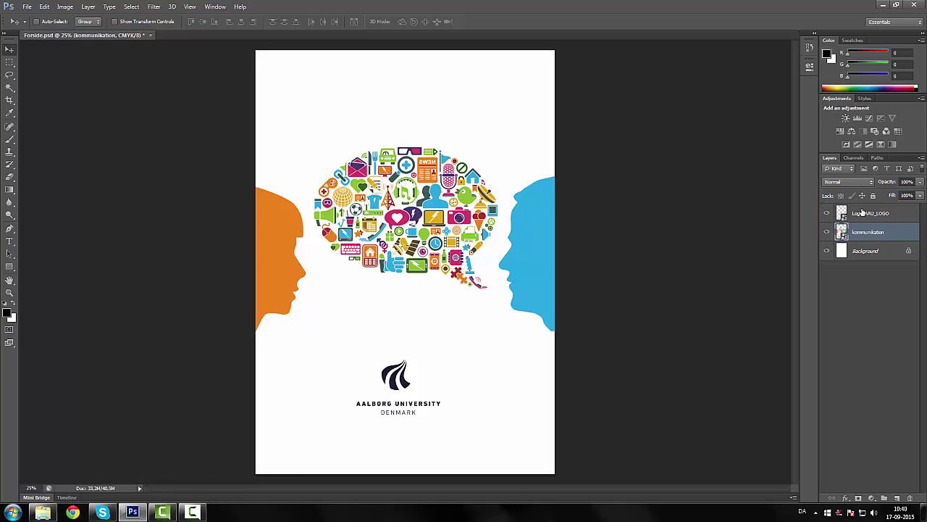
click(900, 214)
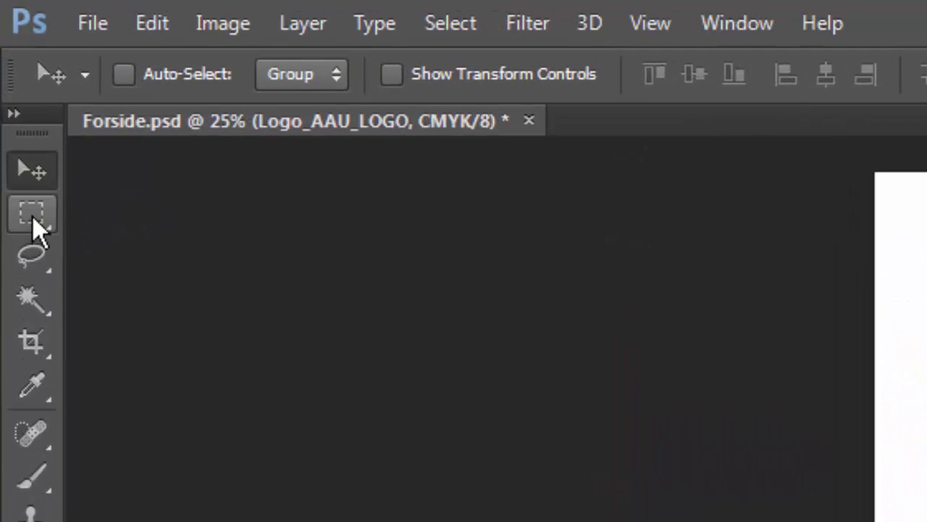
click(33, 216)
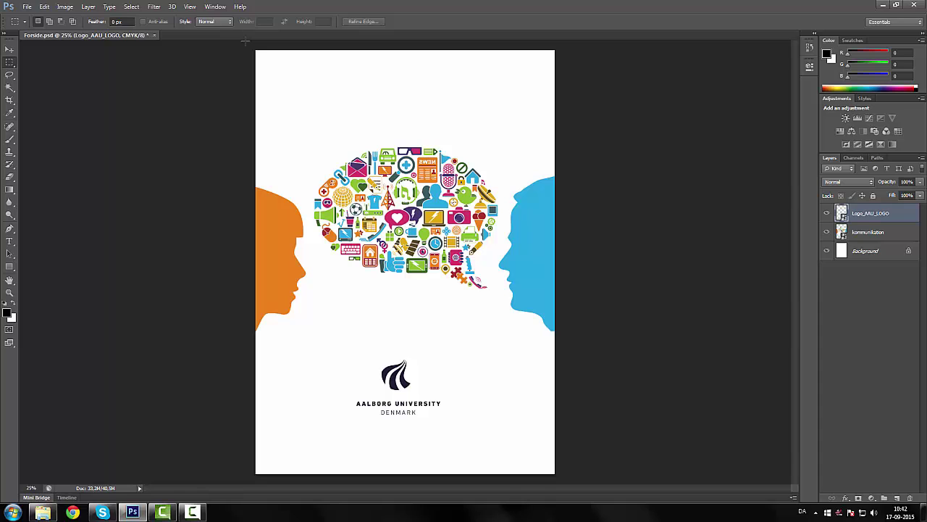
drag(255, 49, 581, 482)
key(ctrl+d)
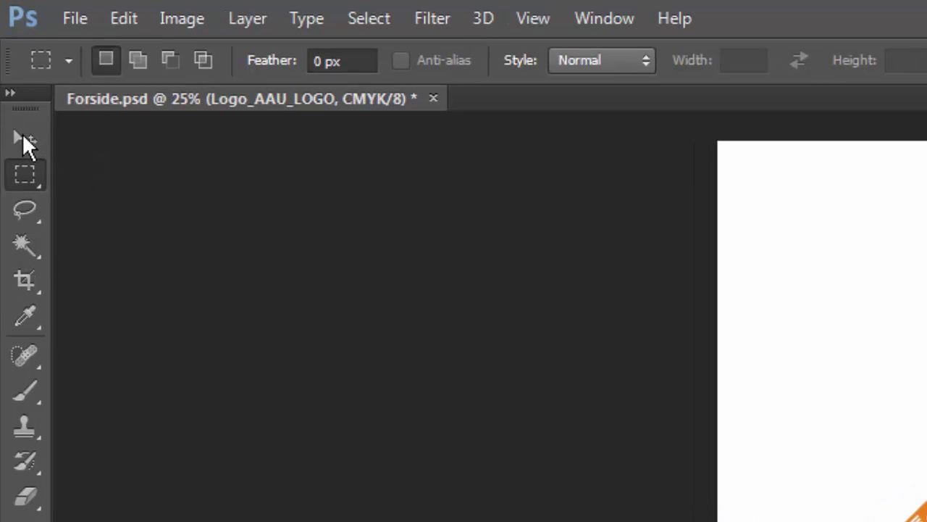
click(24, 139)
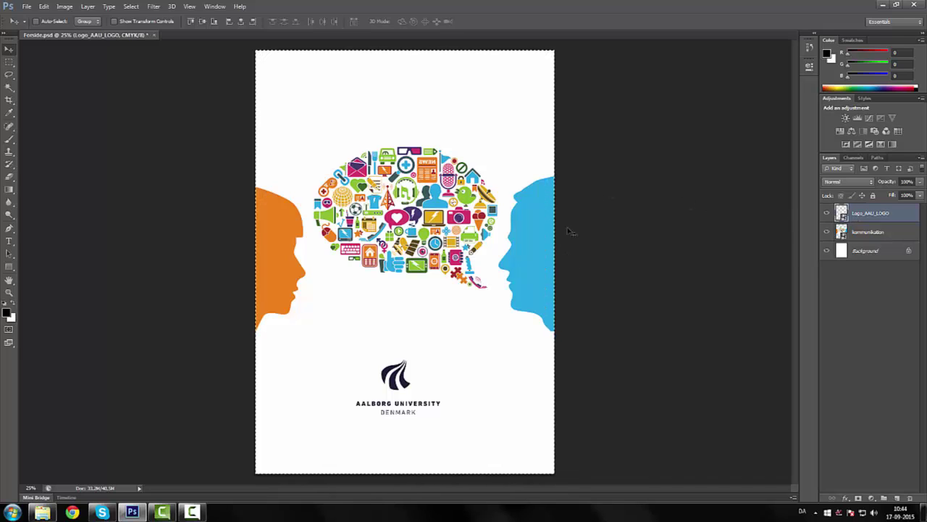
click(243, 22)
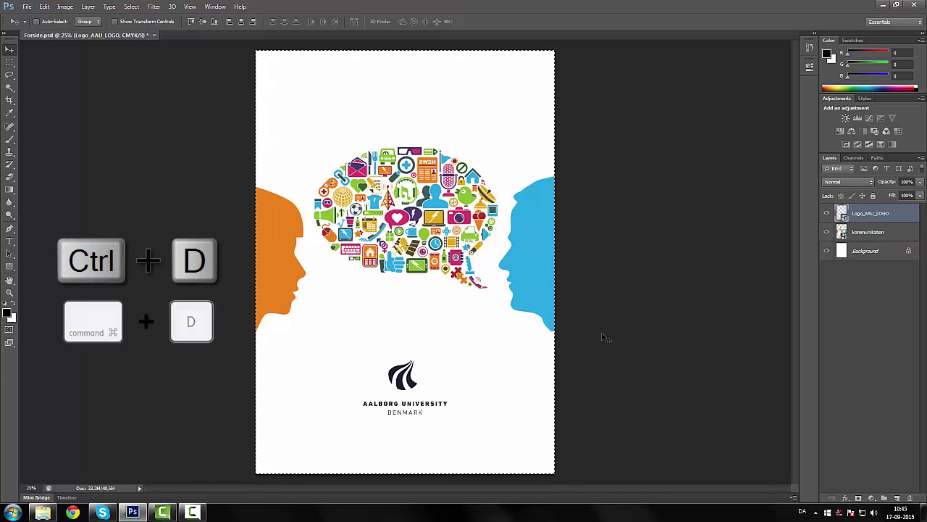
Step: Clear the canvas selection and add the title text KOMMUNIKATION in the empty area above the speech bubble
key(ctrl+d)
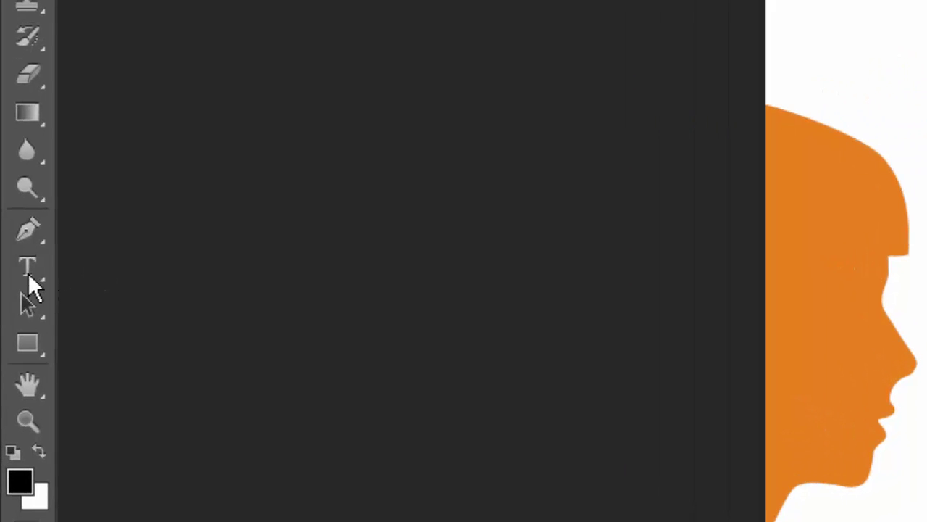
key(t)
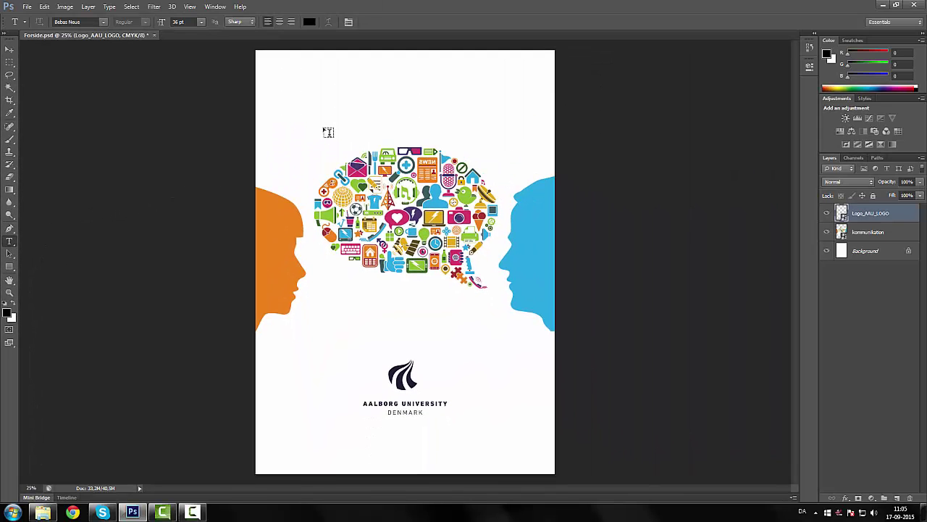
click(412, 103)
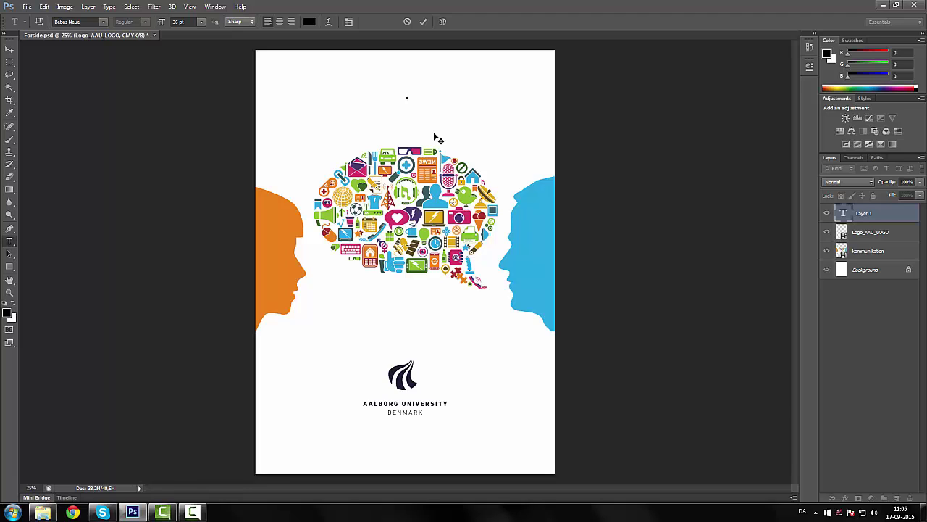
text(KOMMUNIK)
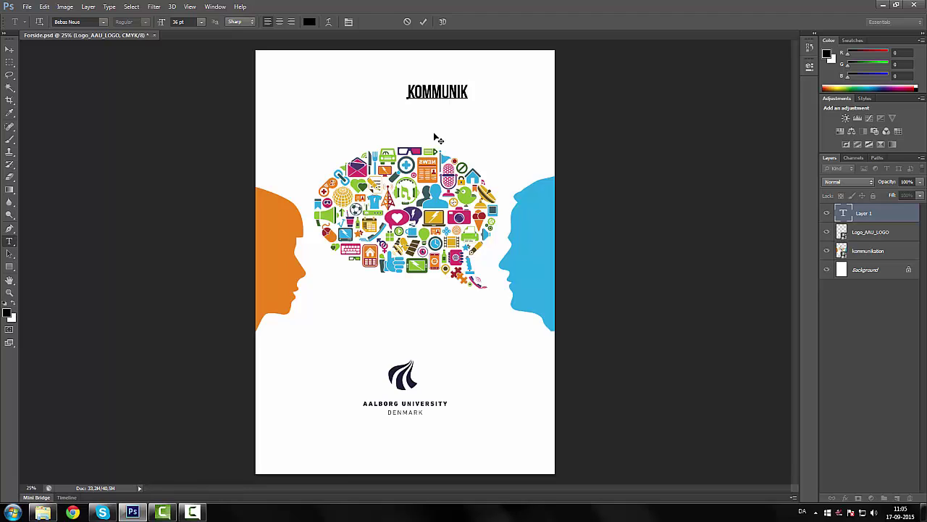
text(ATION)
click(424, 22)
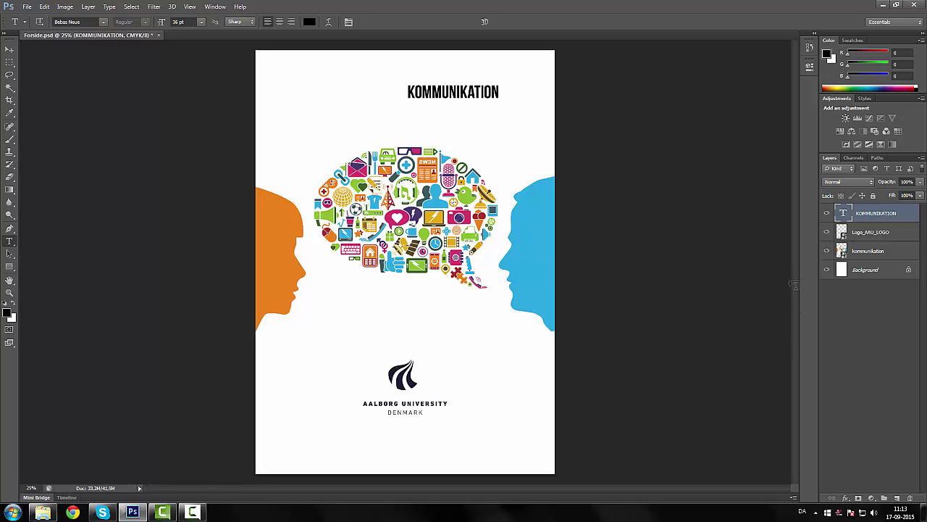
Step: Try Berlin Sans FB on the whole KOMMUNIKATION title, return it to Bebas Neue and set its size to 60 pt
double_click(843, 215)
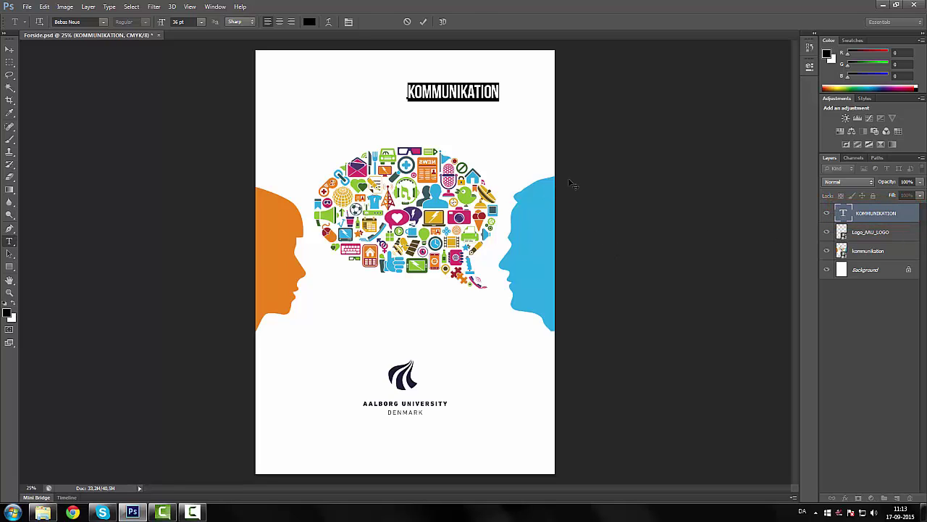
click(103, 23)
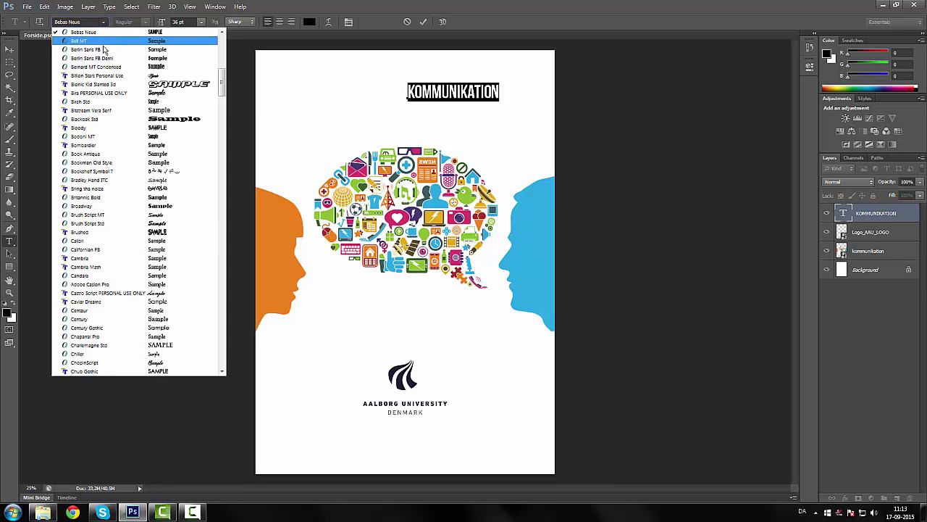
click(104, 52)
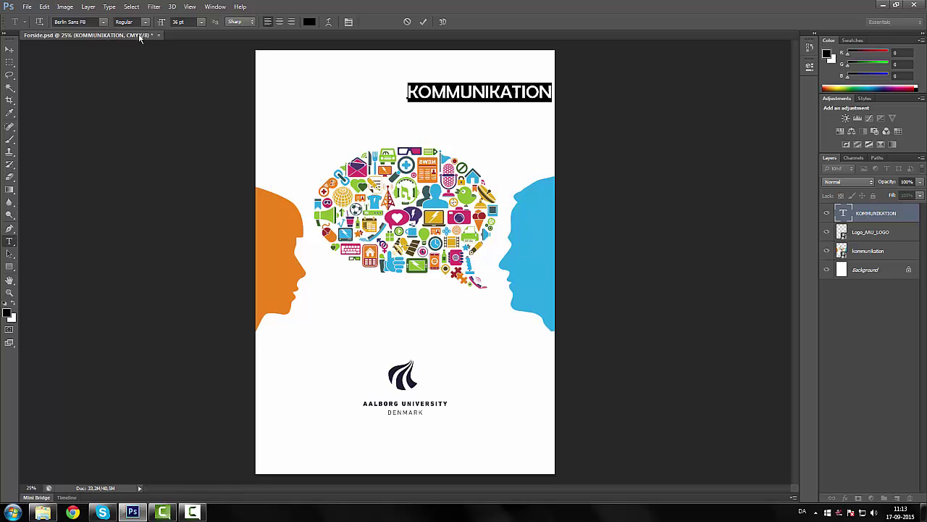
click(105, 23)
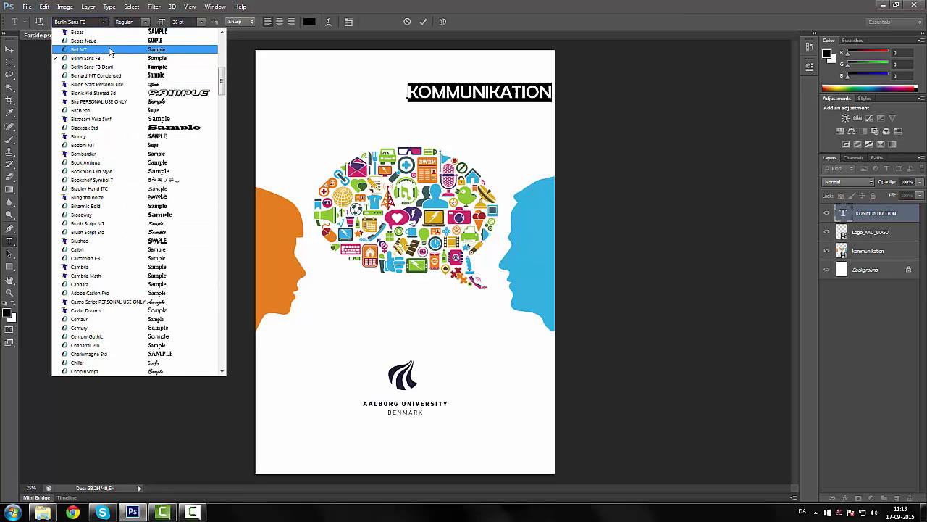
click(110, 41)
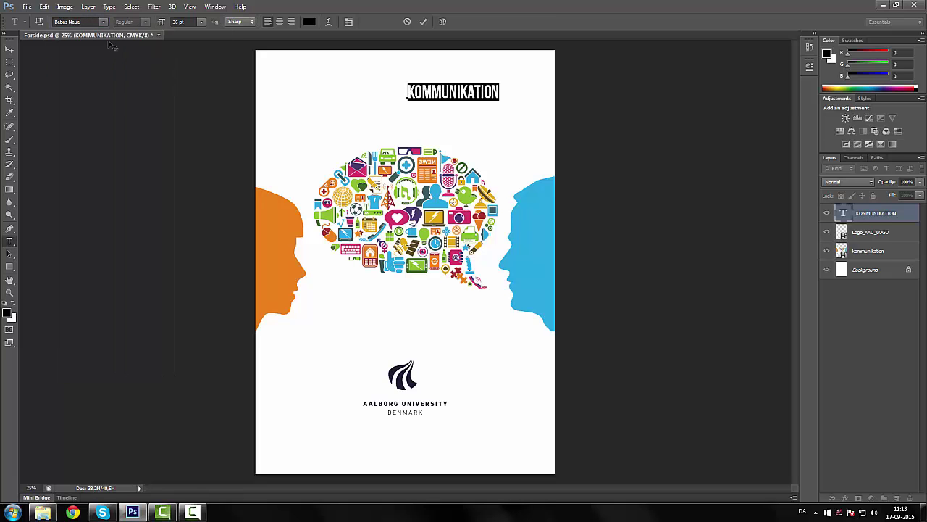
click(202, 22)
click(200, 176)
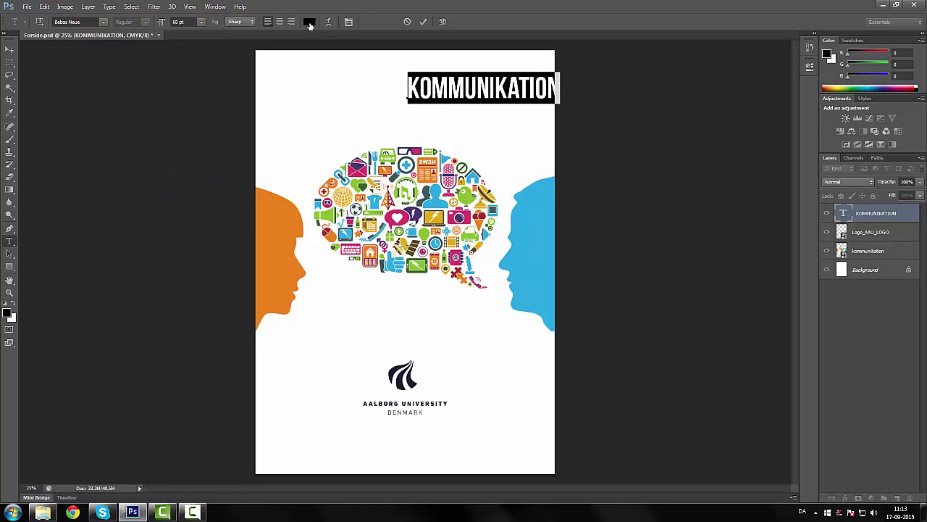
Step: Color the KOMMUNIKATION title light blue (29aae2) by sampling the blue face, and commit the text edit
click(310, 23)
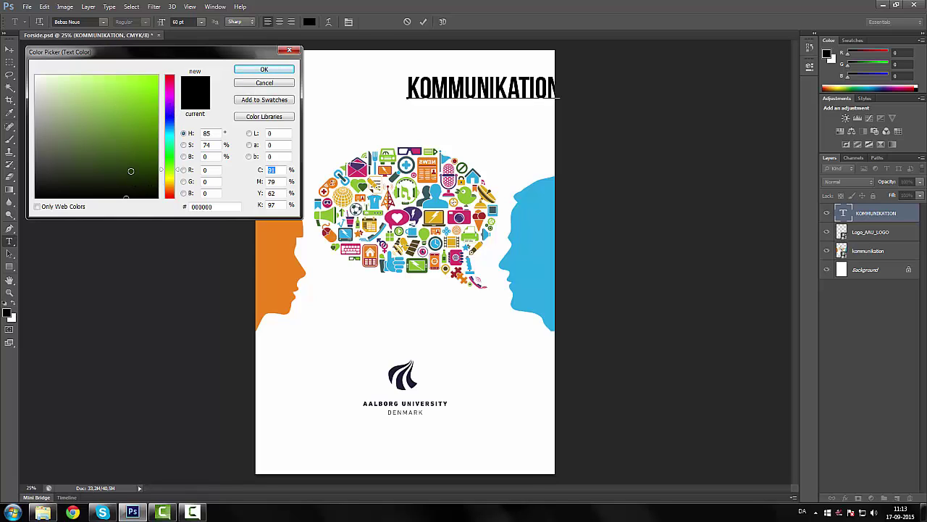
mouse_move(131, 171)
mouse_down()
mouse_move(137, 87)
mouse_move(79, 84)
mouse_move(58, 131)
mouse_move(116, 102)
mouse_move(126, 134)
mouse_move(140, 103)
mouse_move(117, 93)
mouse_move(140, 85)
mouse_move(124, 123)
mouse_up()
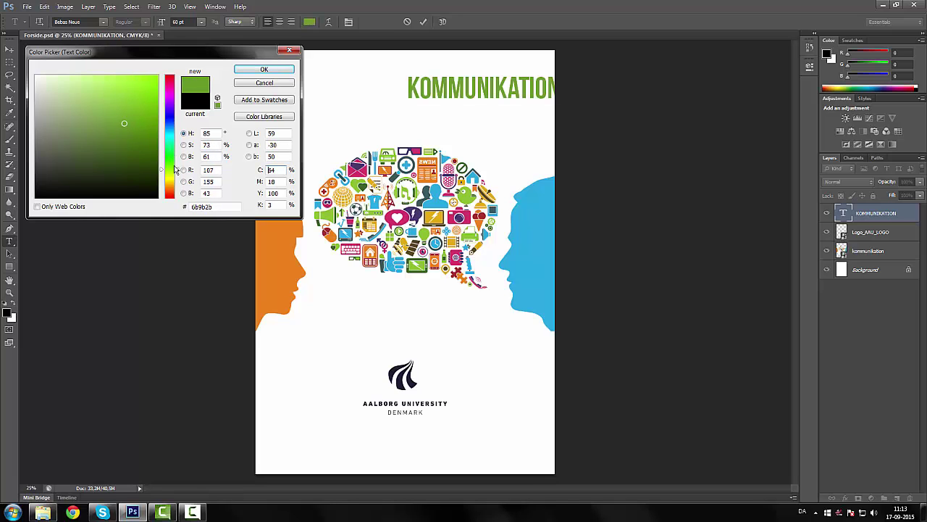
drag(174, 169, 166, 111)
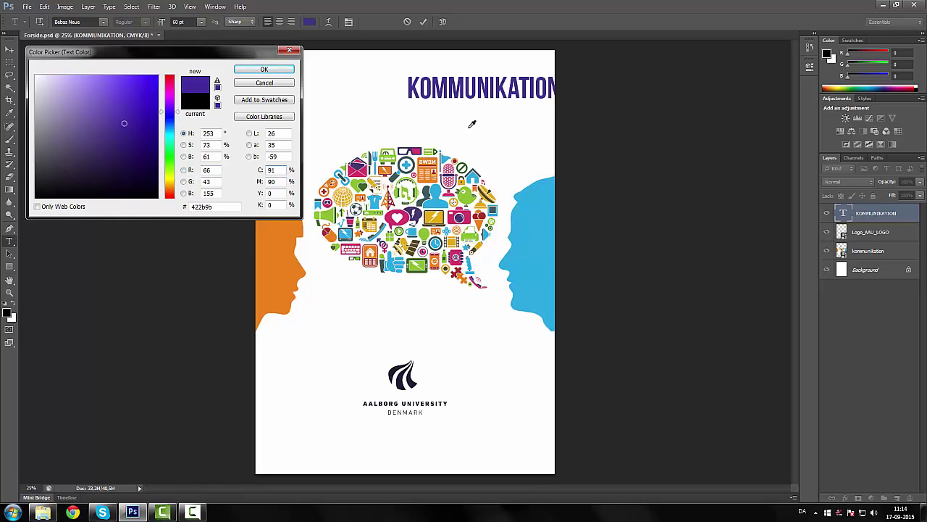
click(526, 227)
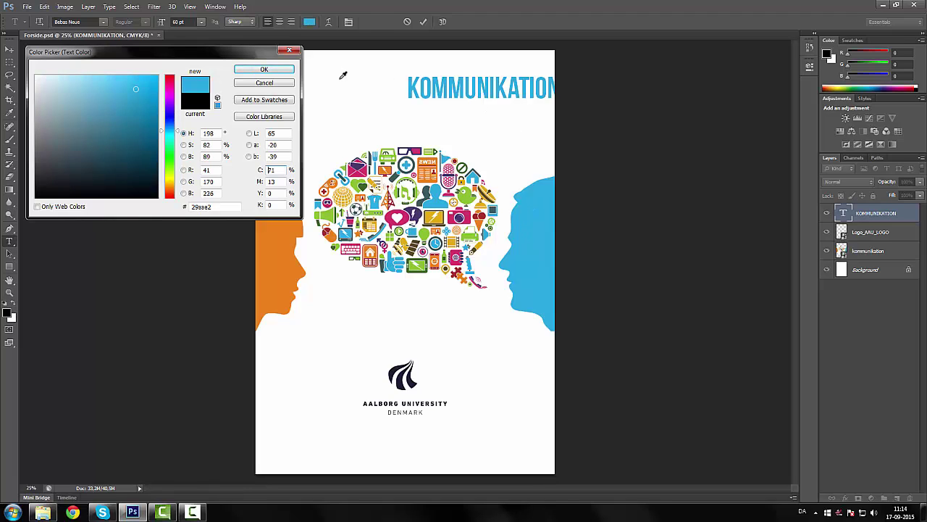
click(281, 73)
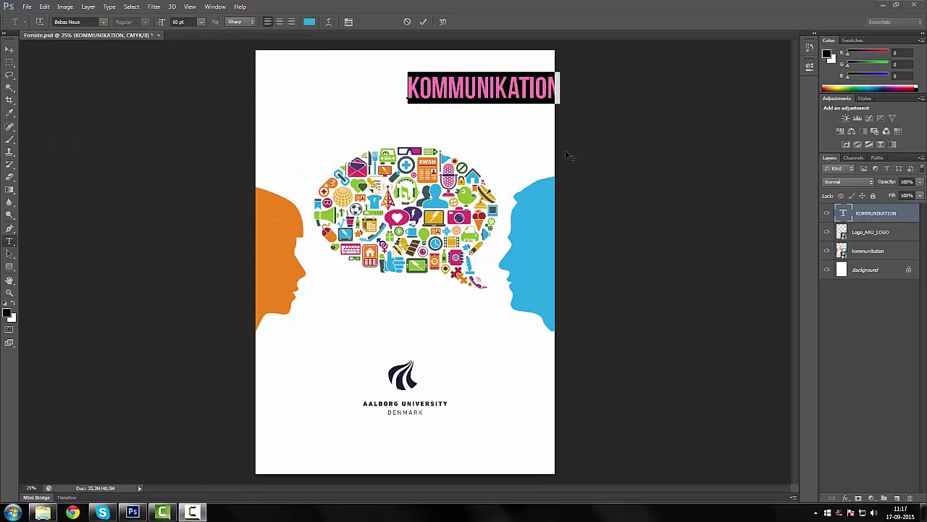
click(423, 22)
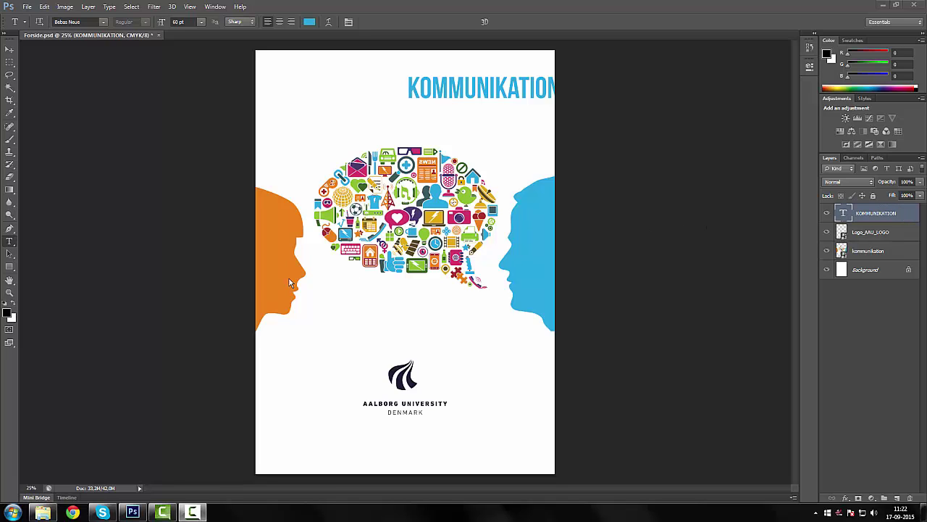
Step: Align the KOMMUNIKATION title to the page's horizontal center using a rectangular marquee of the whole canvas, and clear the selection
click(10, 64)
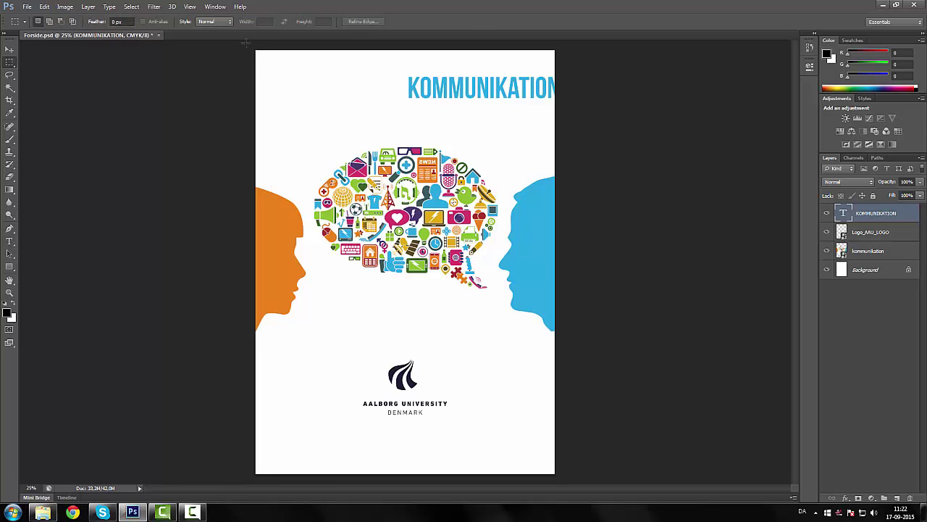
drag(245, 43, 617, 487)
click(10, 50)
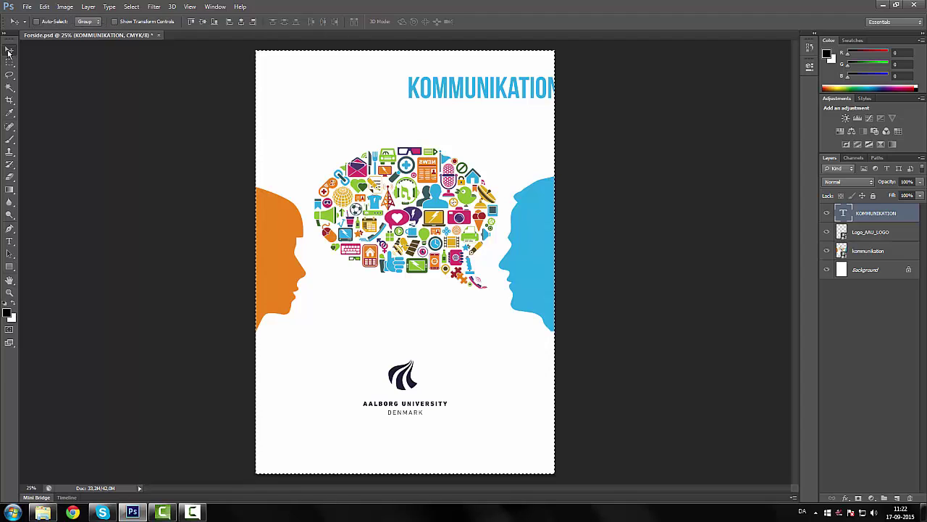
click(242, 22)
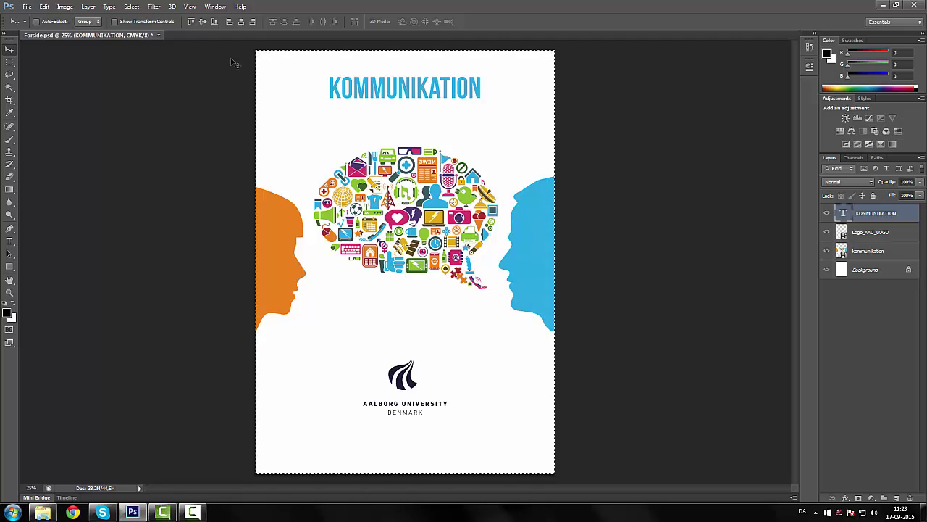
key(ctrl+d)
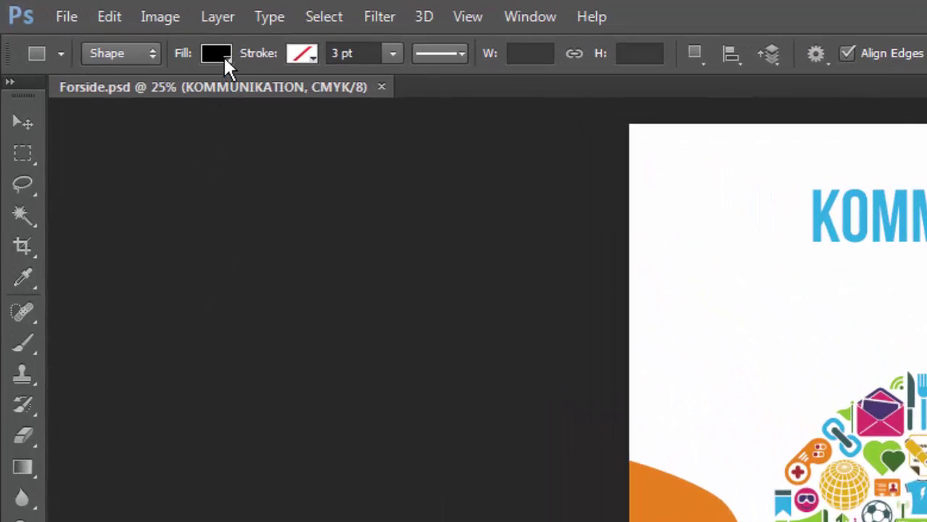
Step: Draw a thin rectangle about 2204 by 8 px below the logo, filled with orange (ee831d) sampled from the orange face
click(216, 54)
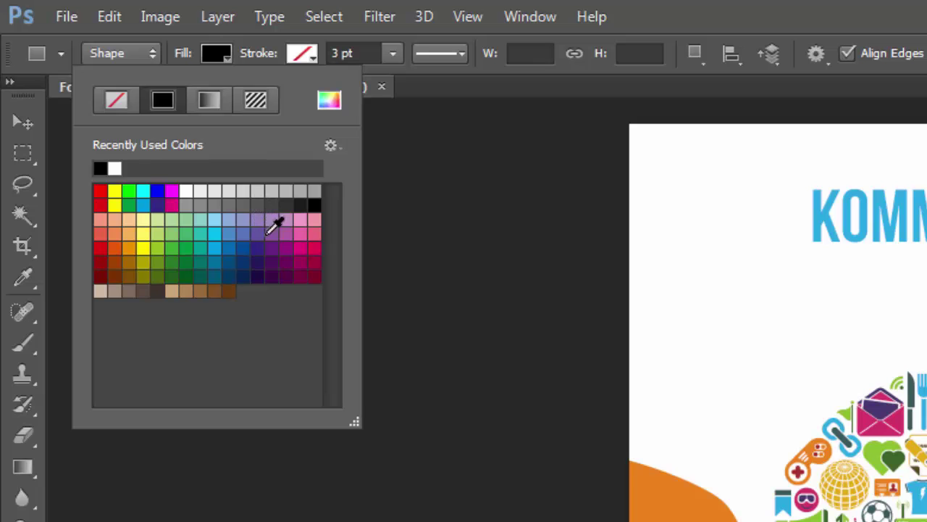
click(329, 100)
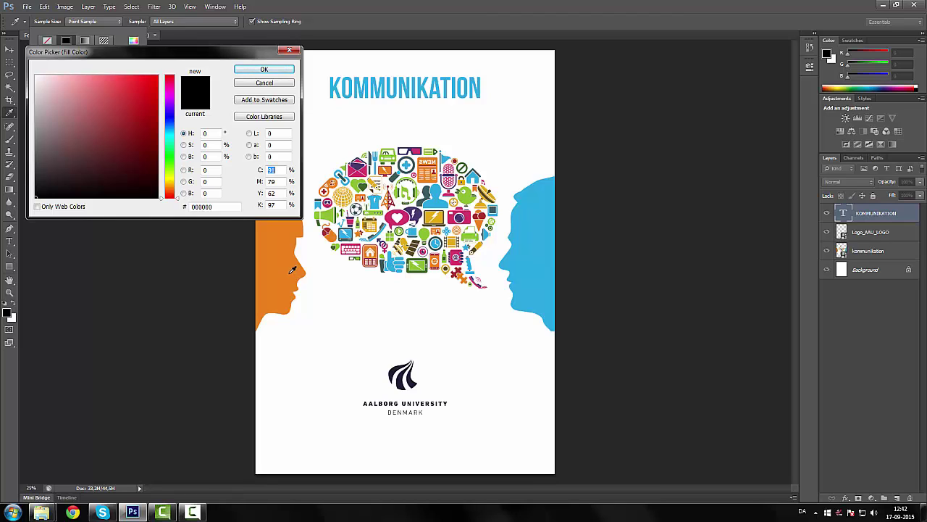
click(291, 271)
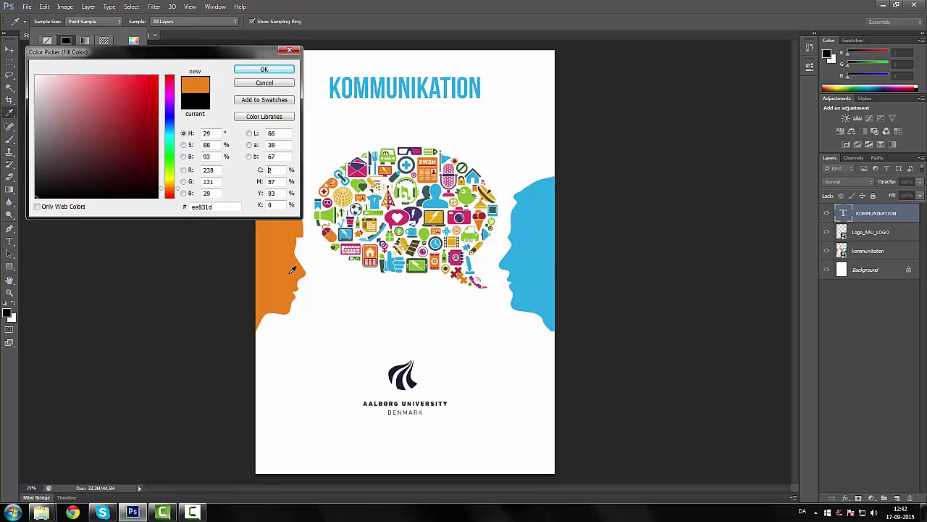
click(266, 70)
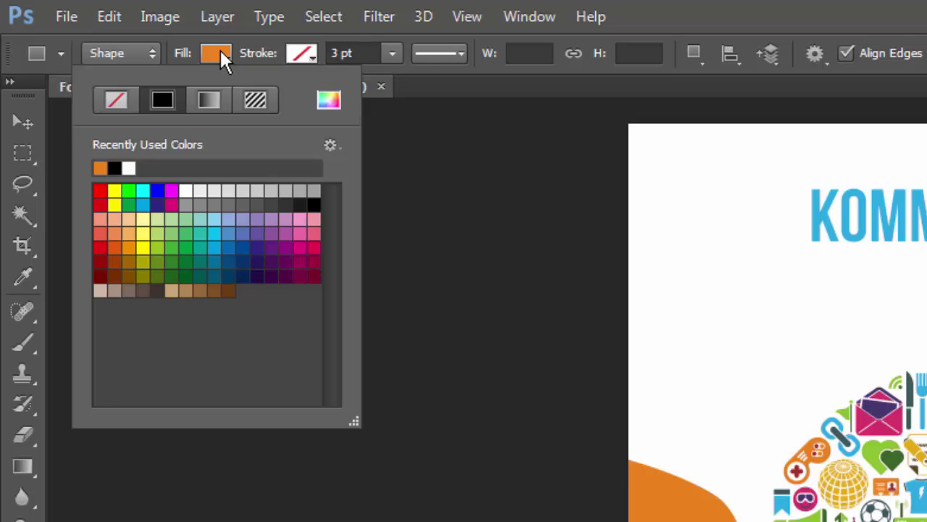
click(220, 50)
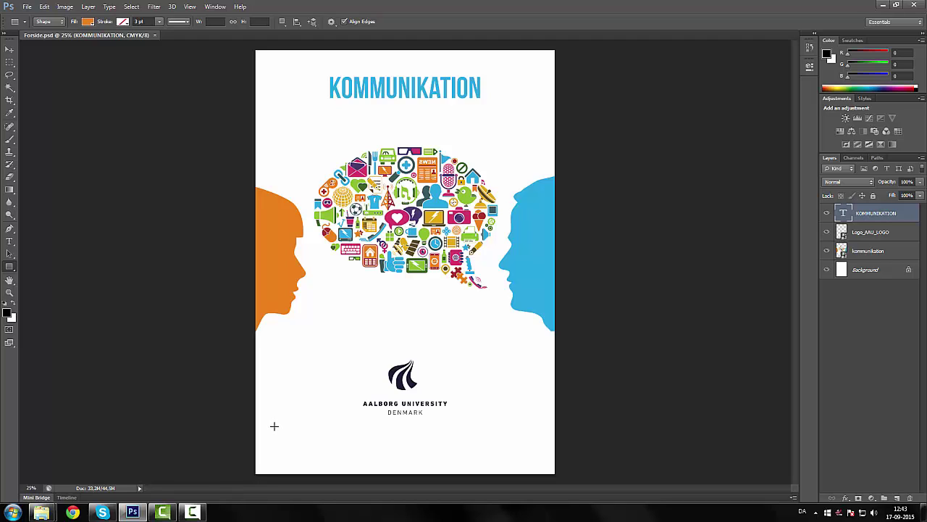
mouse_move(275, 426)
mouse_down()
mouse_move(548, 421)
mouse_move(540, 426)
mouse_up()
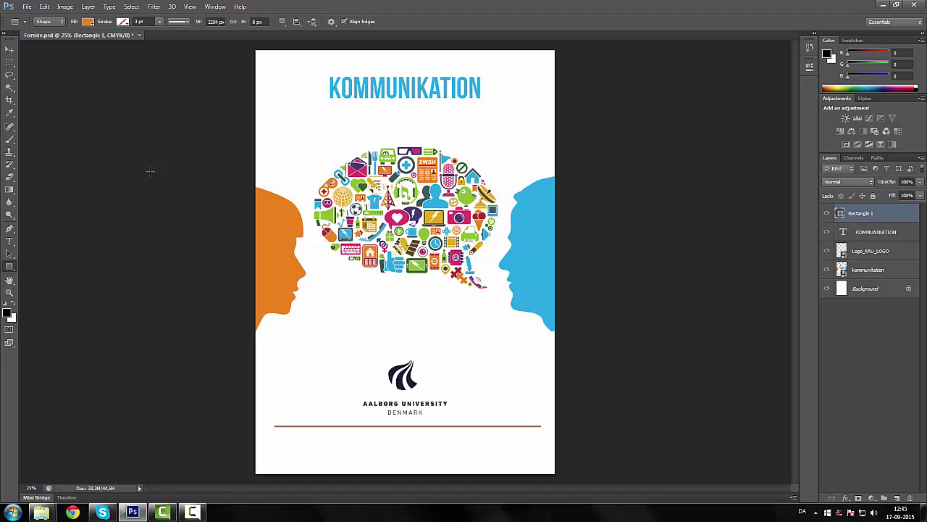
Step: Align the thin orange rectangle to the page's horizontal center using a whole-canvas selection, and clear the selection
click(9, 62)
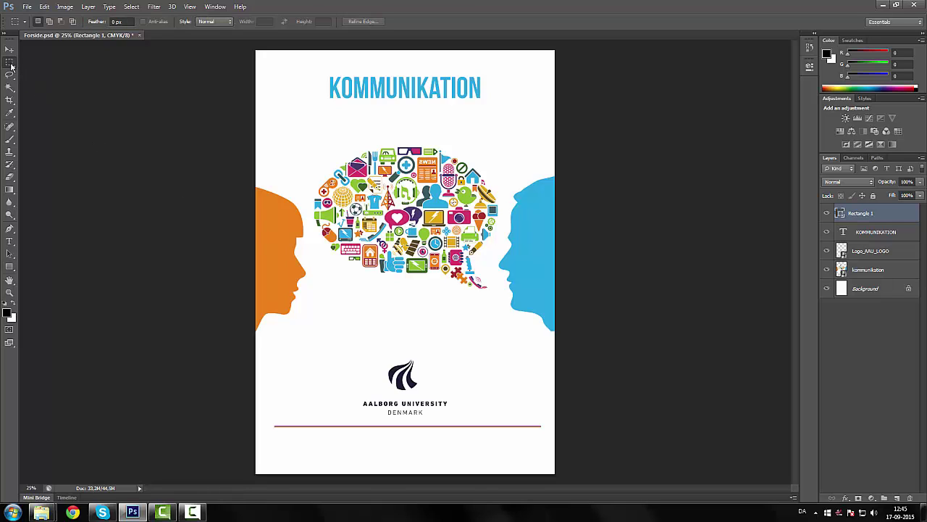
drag(248, 48, 634, 476)
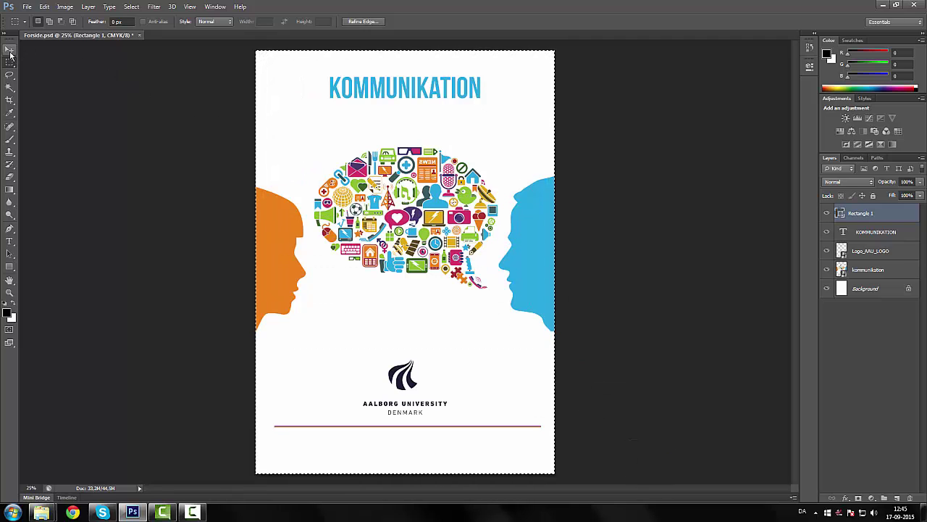
click(10, 52)
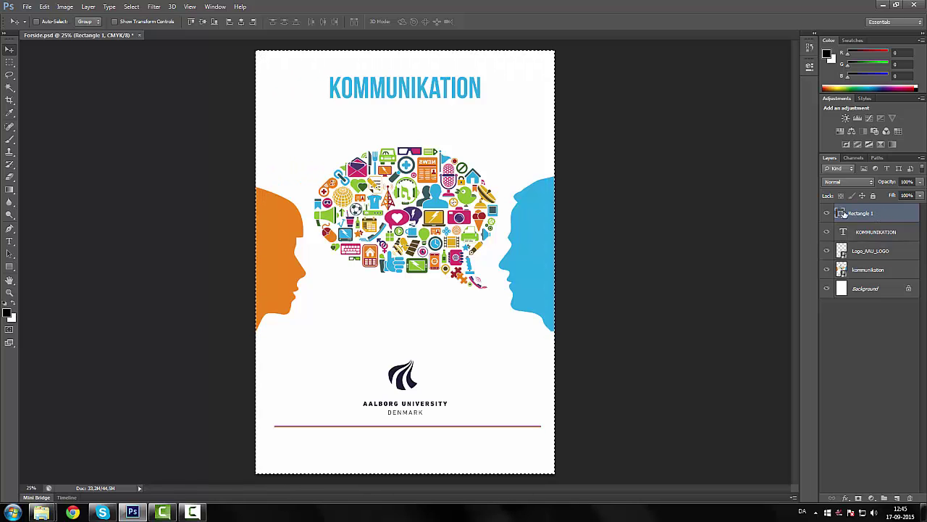
click(243, 24)
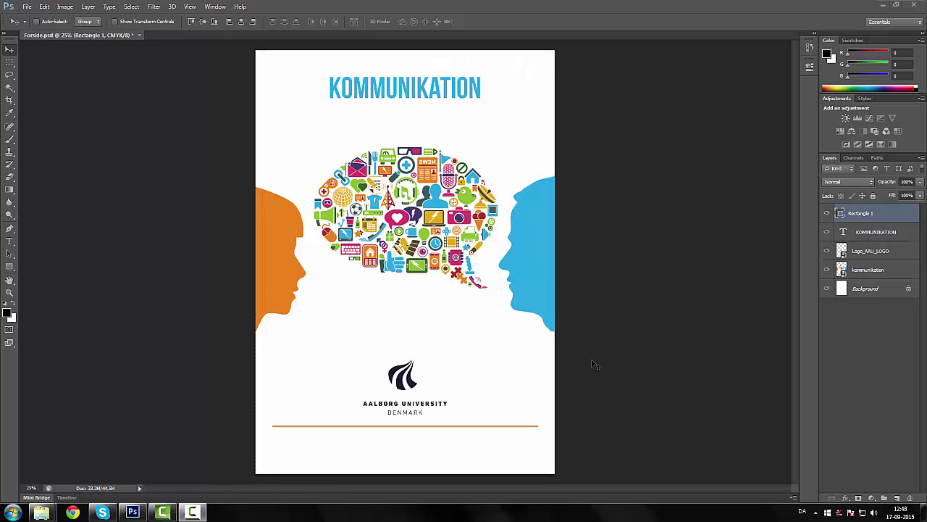
key(ctrl+a)
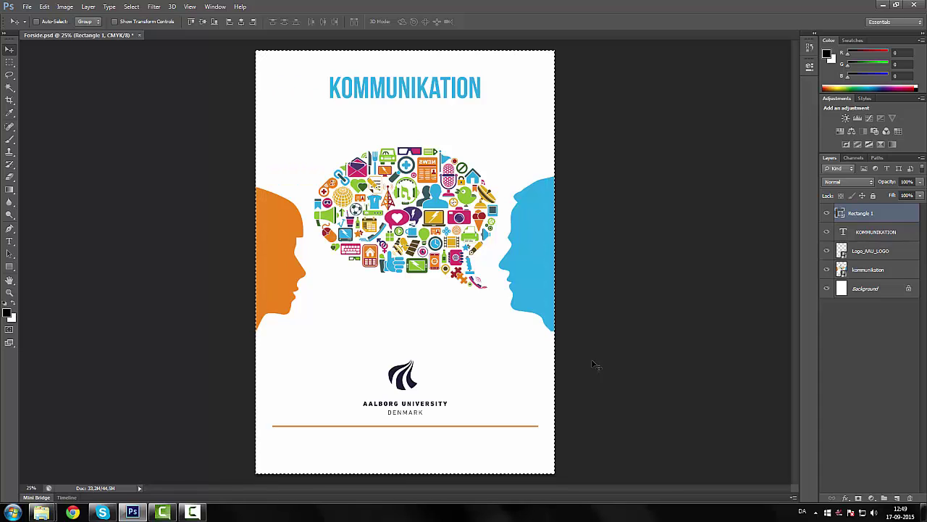
key(ctrl+d)
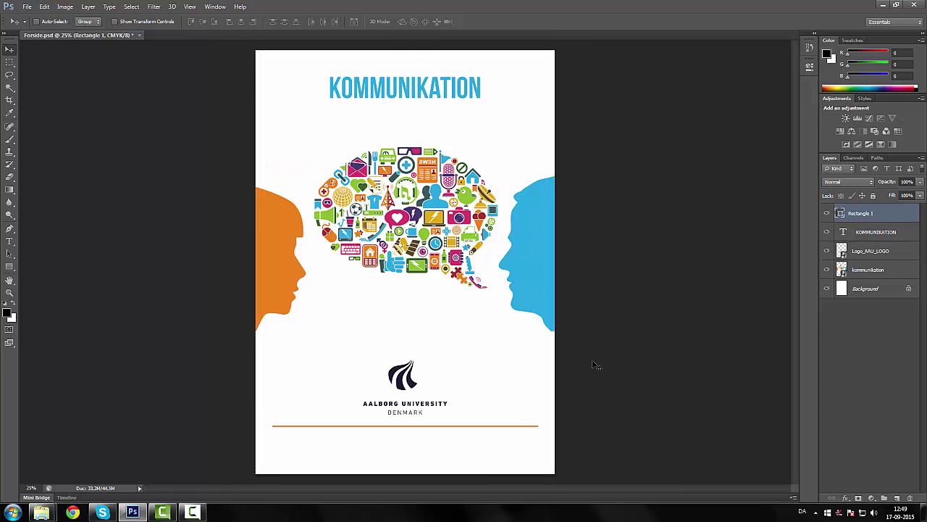